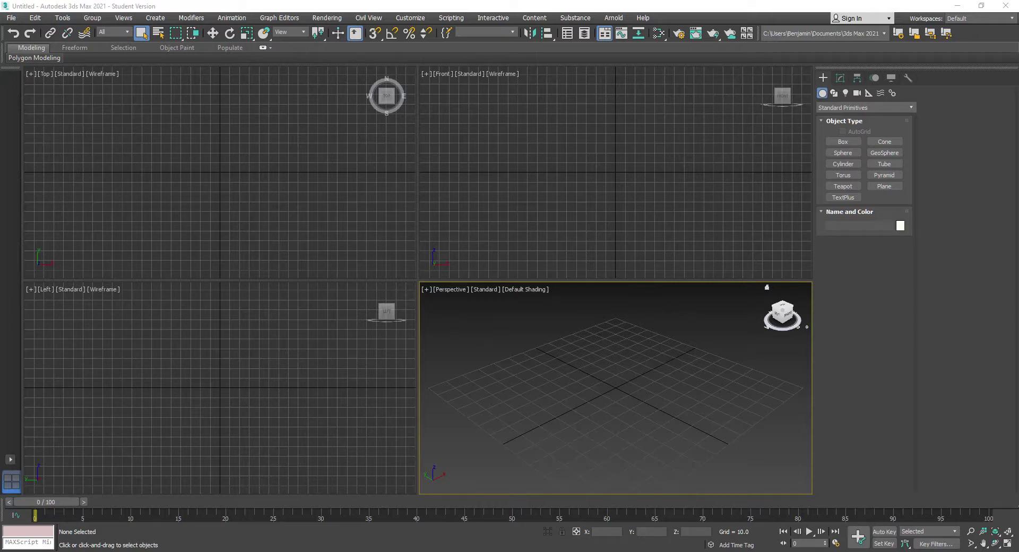
# - Bring up the scenes folder window and select the five old scene files for removal
pyautogui.moveTo(325, 551)
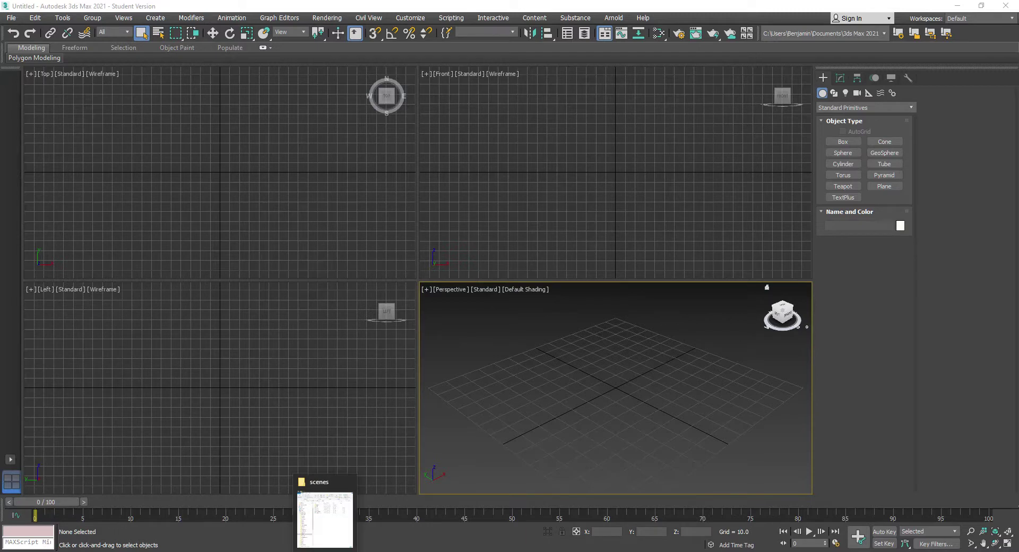
pyautogui.click(324, 519)
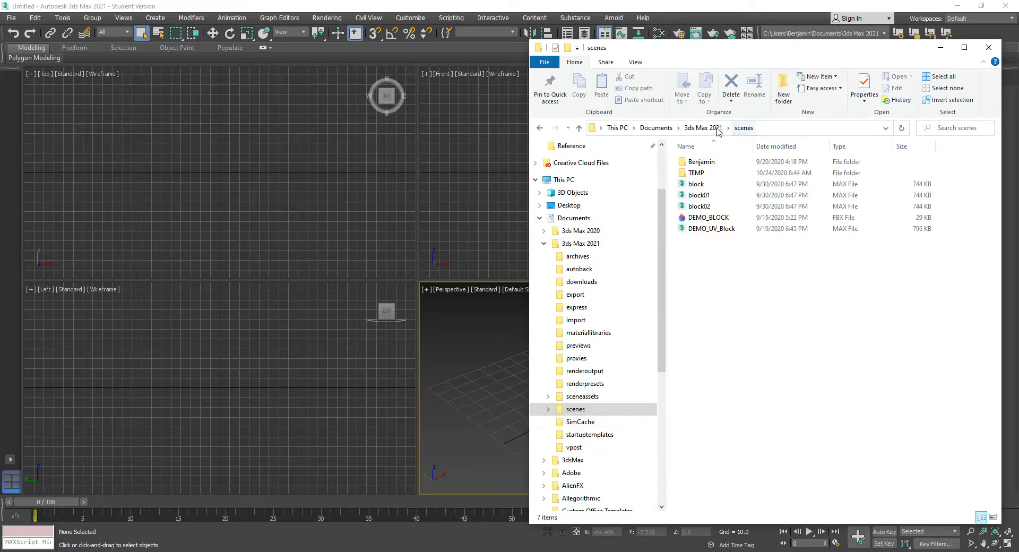
pyautogui.click(767, 134)
pyautogui.click(699, 377)
pyautogui.click(720, 161)
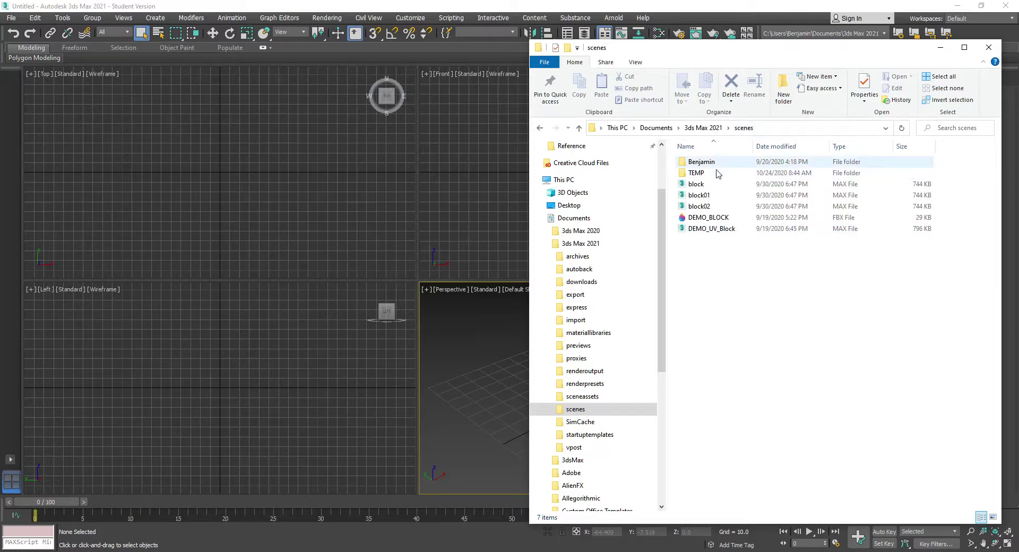
pyautogui.click(705, 309)
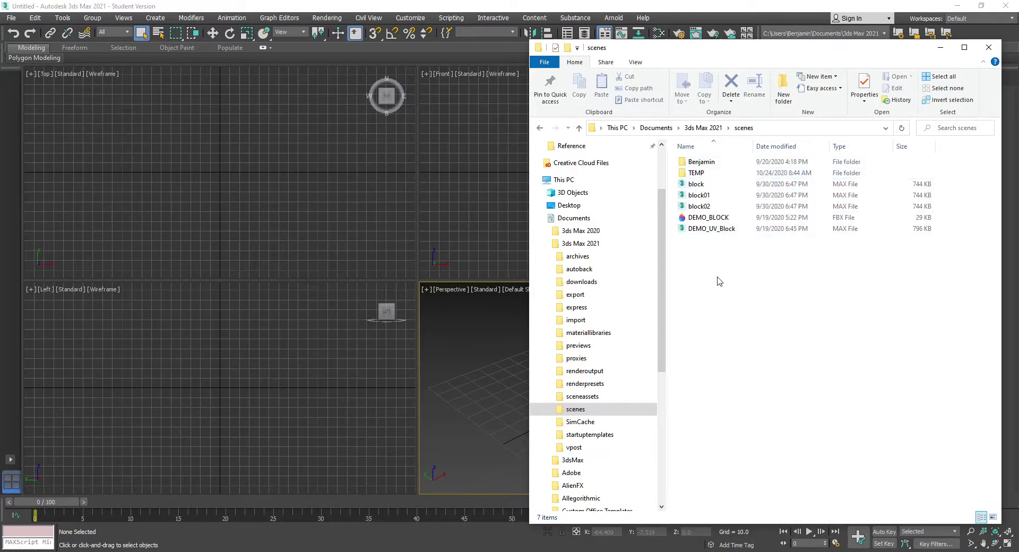
pyautogui.moveTo(719, 281); pyautogui.dragTo(700, 178)
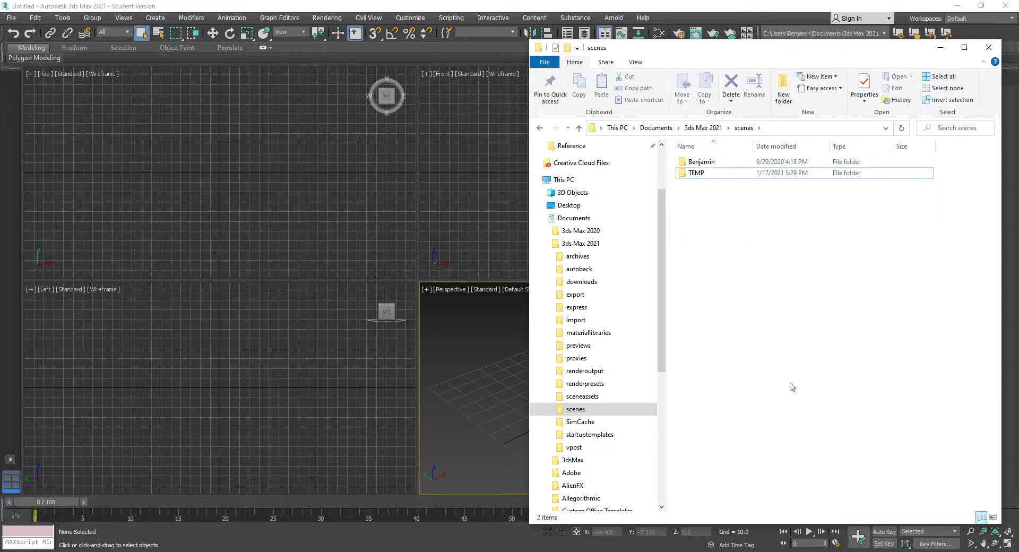
# - Return to 3ds Max and make the Top, Left, then Perspective viewports active in turn
pyautogui.click(489, 205)
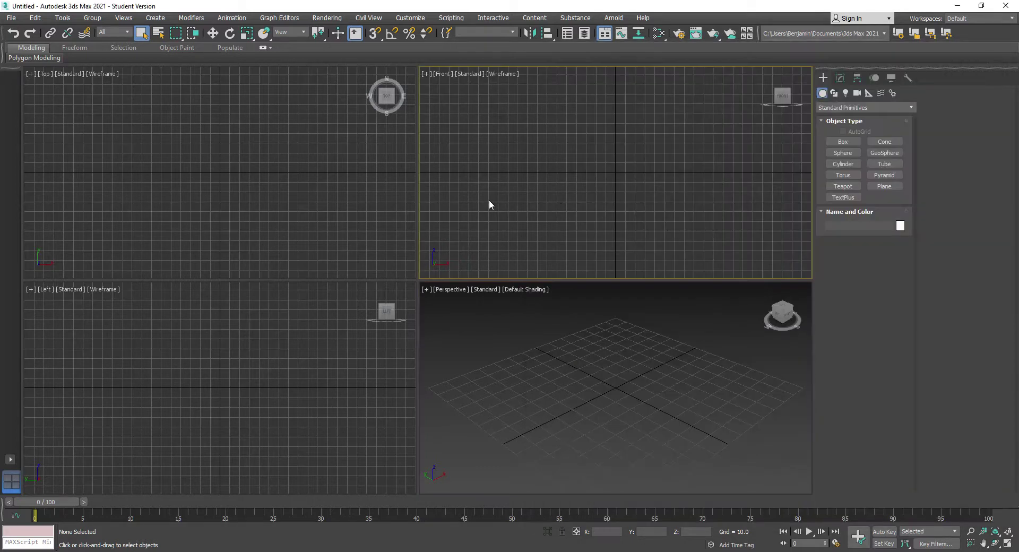
pyautogui.click(372, 249)
pyautogui.click(300, 390)
pyautogui.click(472, 444)
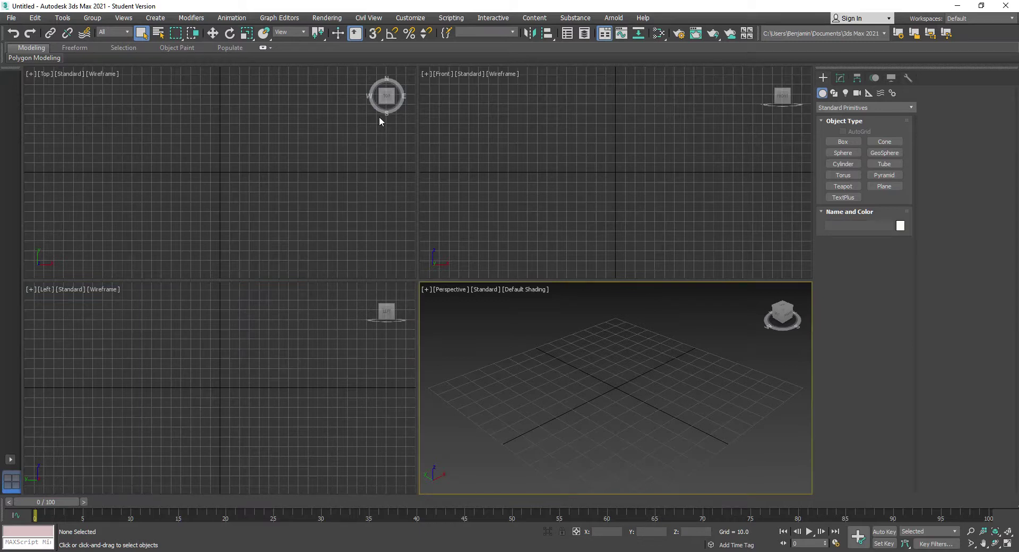
# - In Render Setup, pick Scanline Renderer from the Renderer list and close the dialog
pyautogui.click(325, 18)
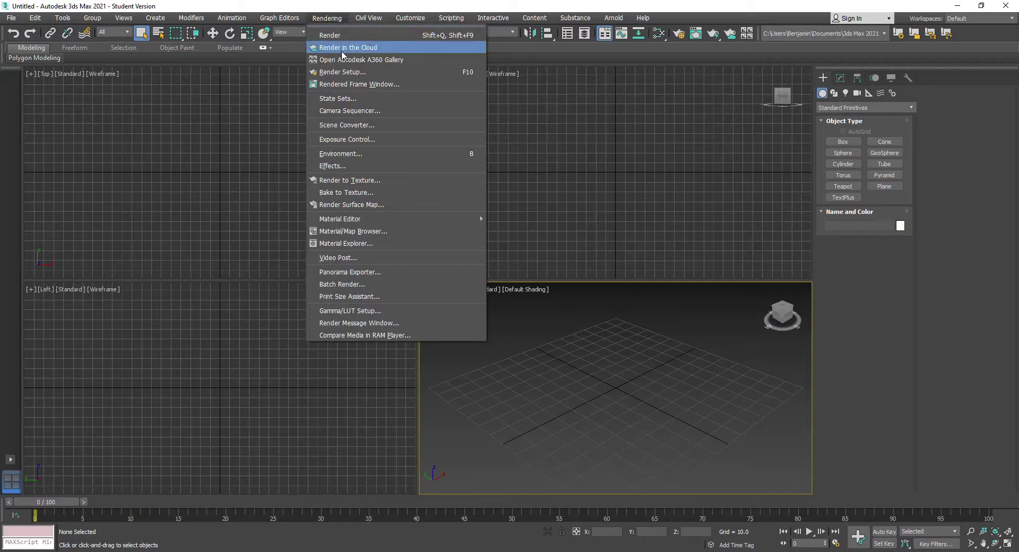
pyautogui.click(335, 73)
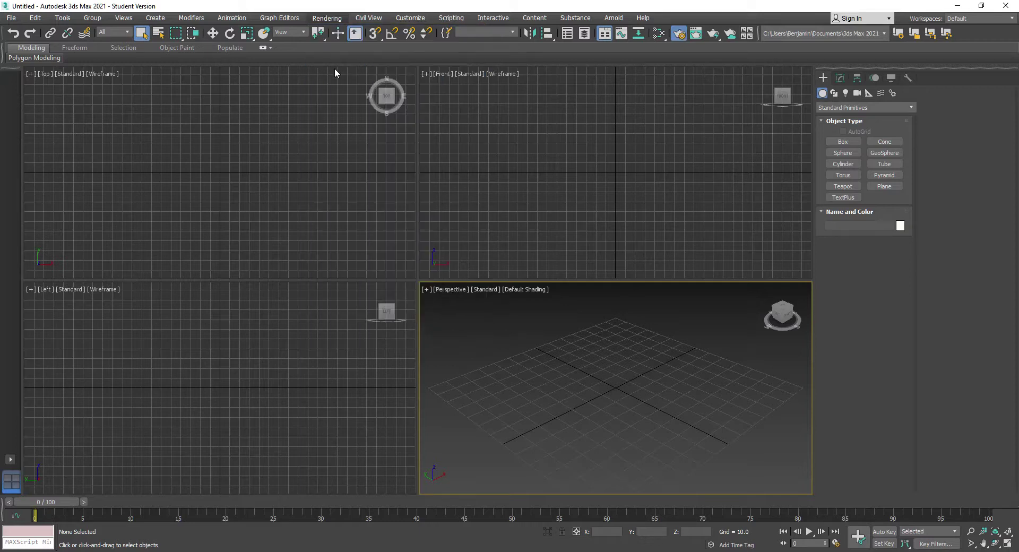
pyautogui.moveTo(555, 100); pyautogui.dragTo(595, 115)
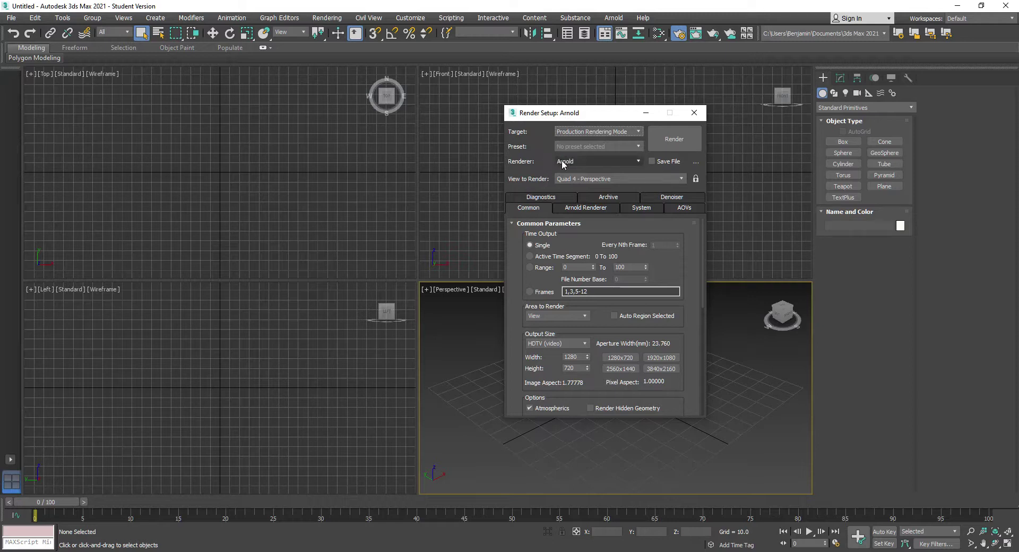
pyautogui.click(585, 161)
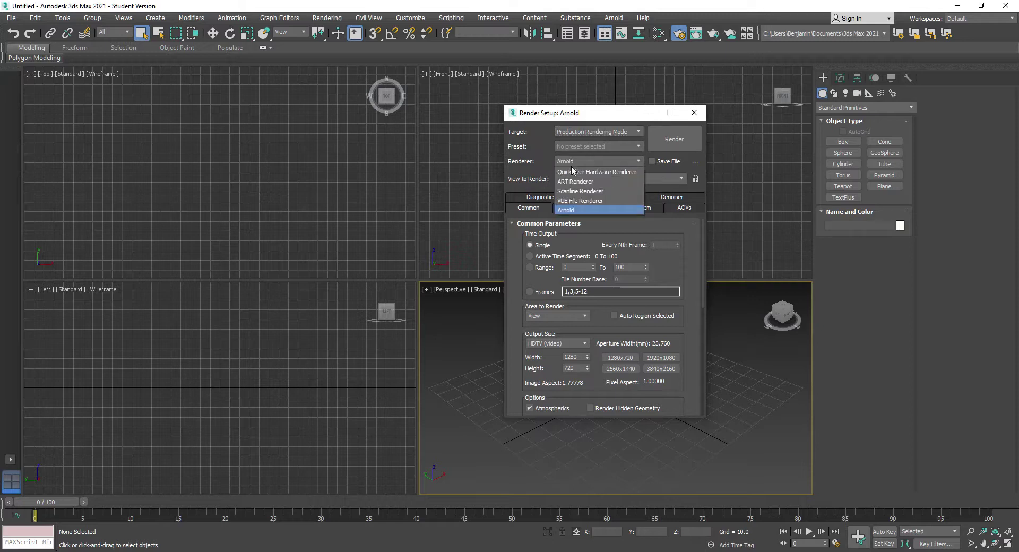
pyautogui.click(573, 191)
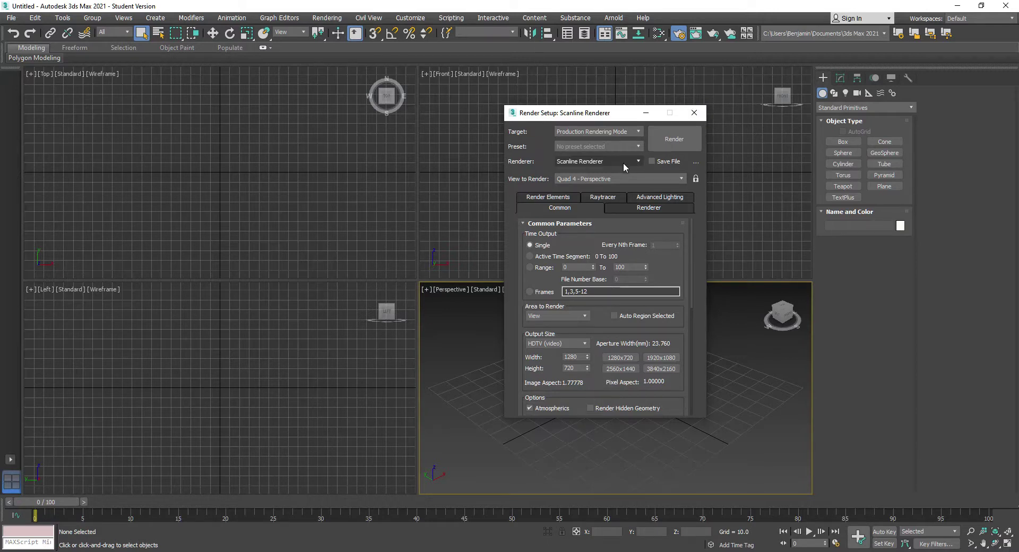
pyautogui.click(702, 114)
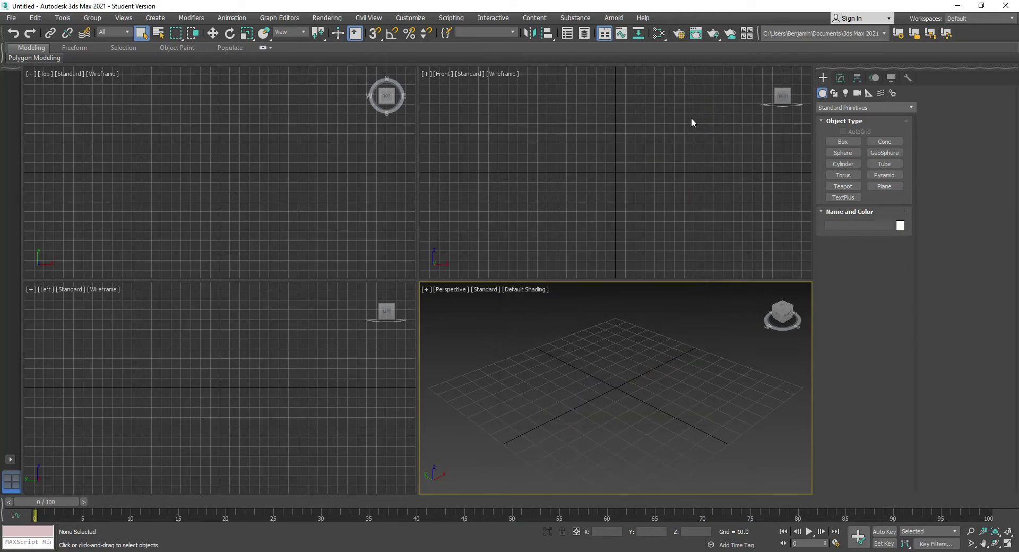
# - Set System Unit Setup to 1 Unit = 1.0 Centimeters and confirm both unit dialogs
pyautogui.click(410, 18)
pyautogui.click(417, 195)
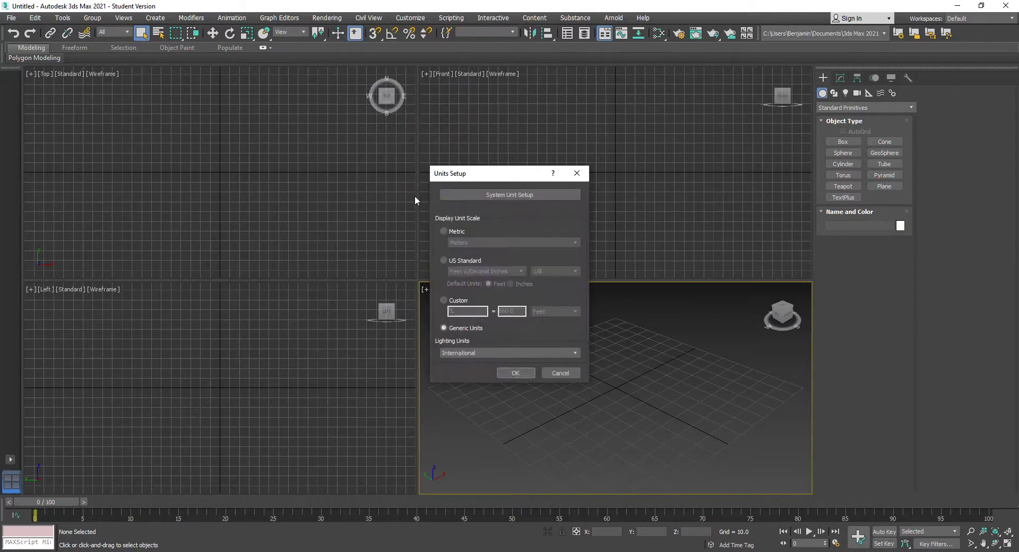
pyautogui.click(479, 194)
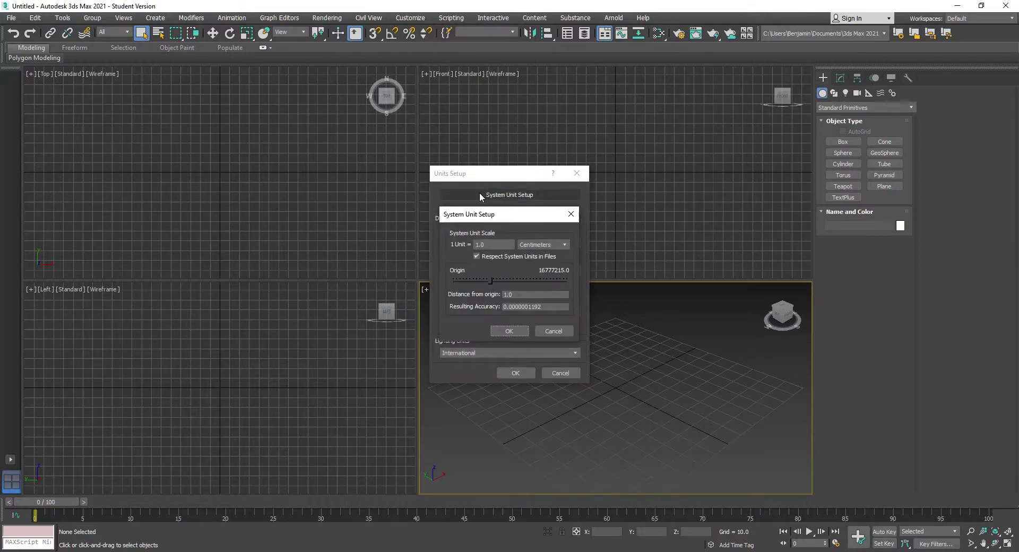
pyautogui.click(553, 245)
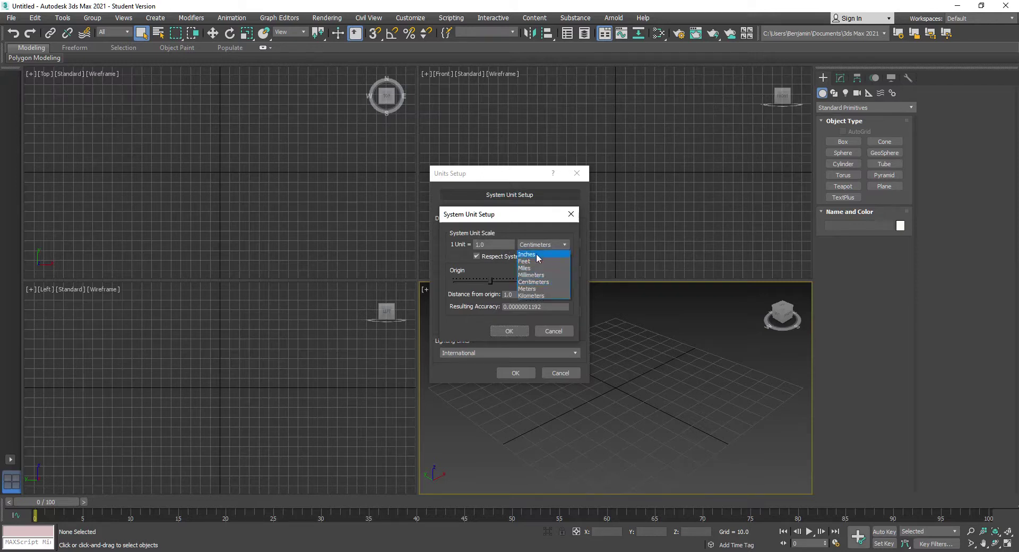
pyautogui.click(534, 255)
pyautogui.click(553, 244)
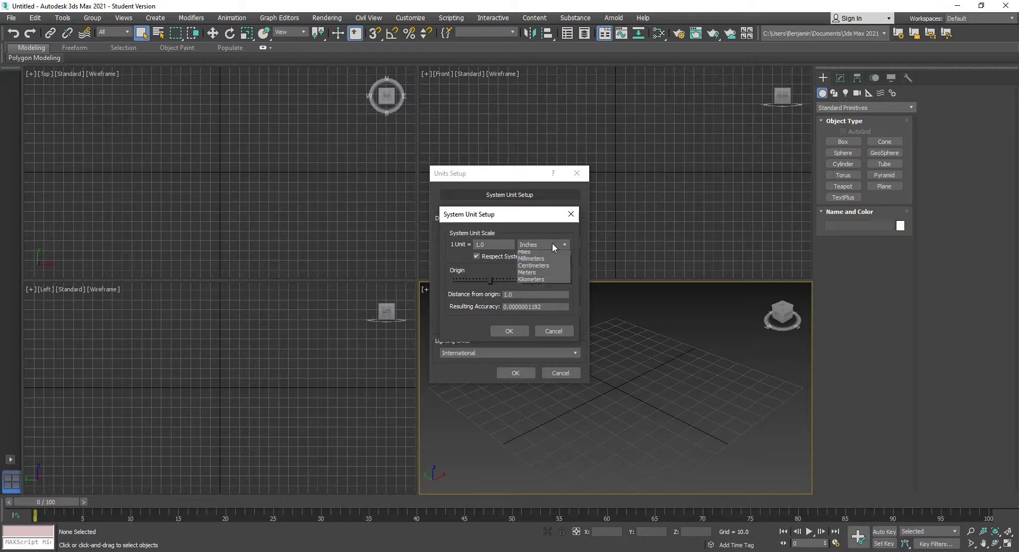
pyautogui.click(529, 281)
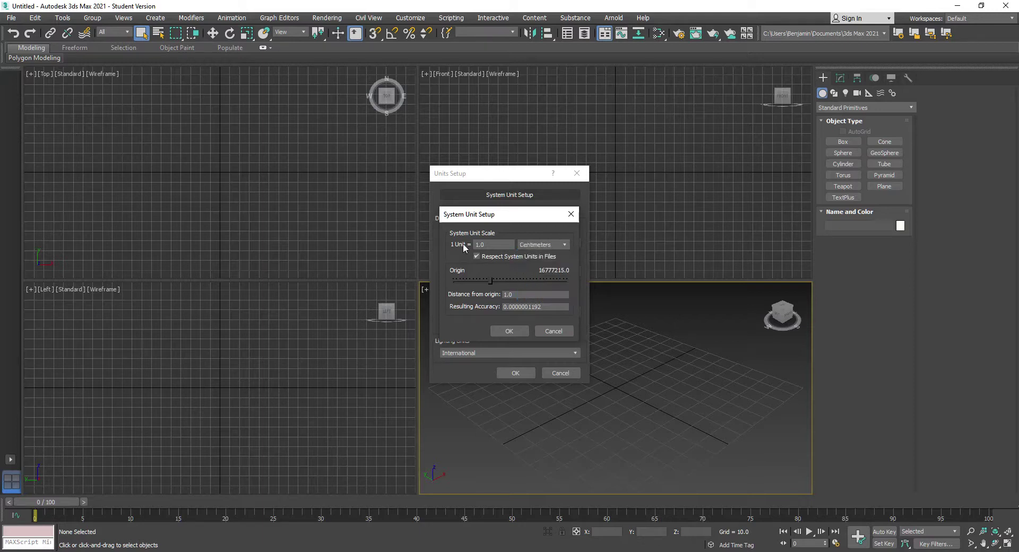
pyautogui.moveTo(469, 218); pyautogui.dragTo(657, 178)
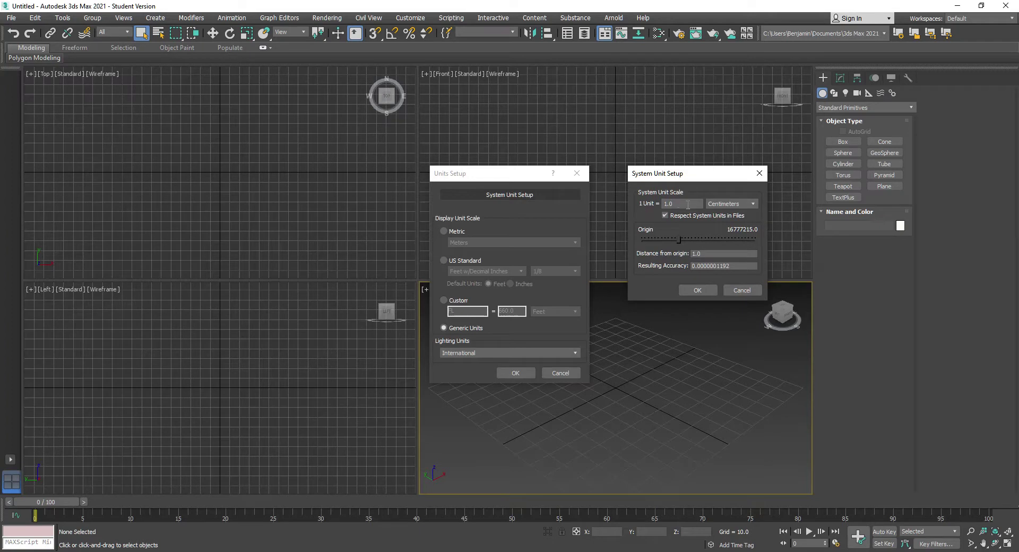
pyautogui.click(691, 291)
pyautogui.moveTo(496, 174); pyautogui.dragTo(614, 93)
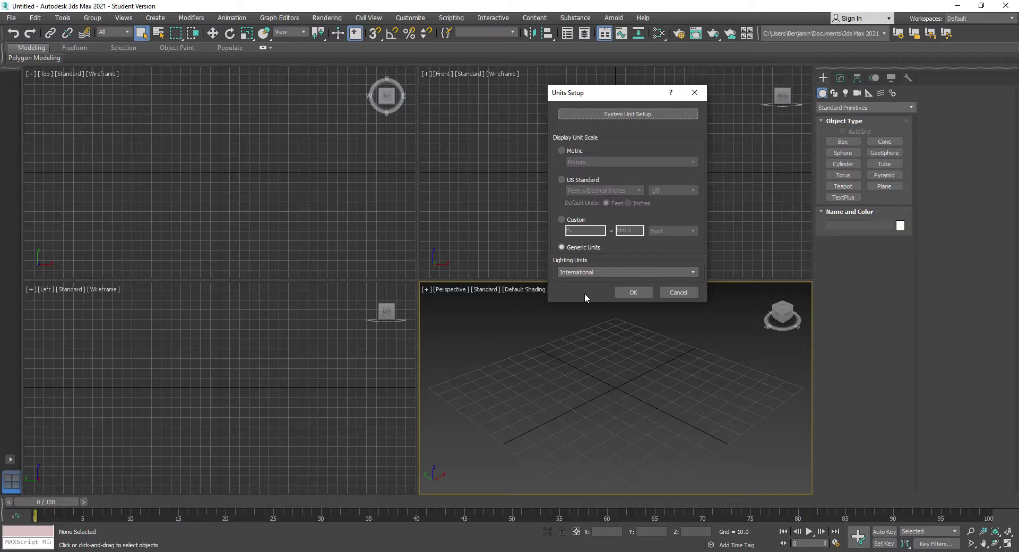
pyautogui.click(632, 293)
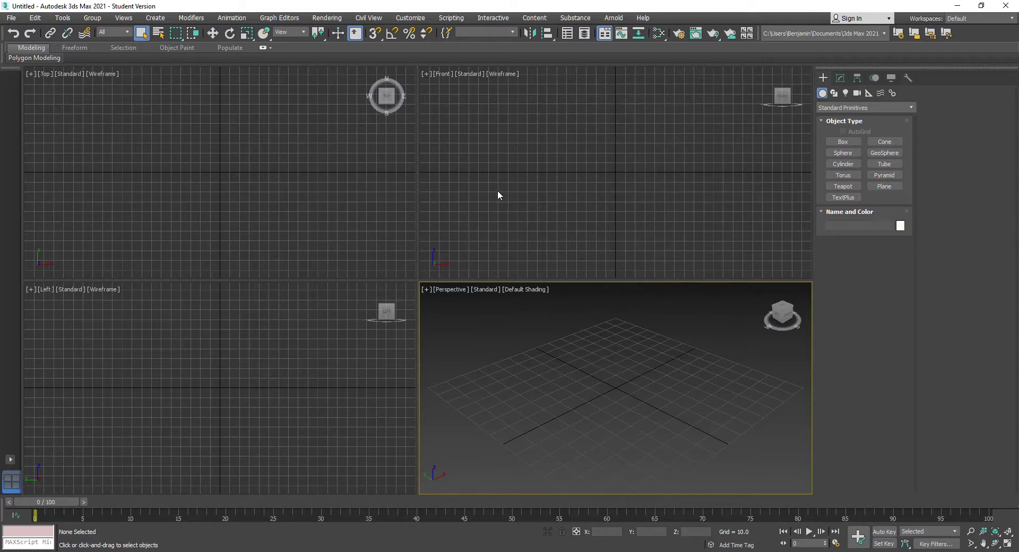
# - Enter 100 as the Home Grid spacing in Grid and Snap Settings and close it
pyautogui.rightClick(374, 38)
pyautogui.moveTo(509, 211); pyautogui.dragTo(516, 127)
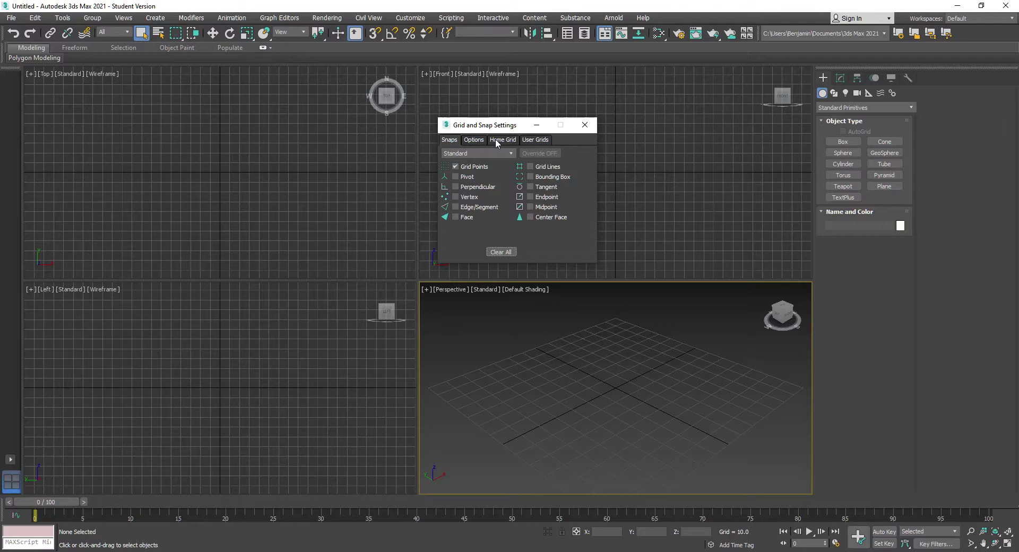
pyautogui.click(497, 140)
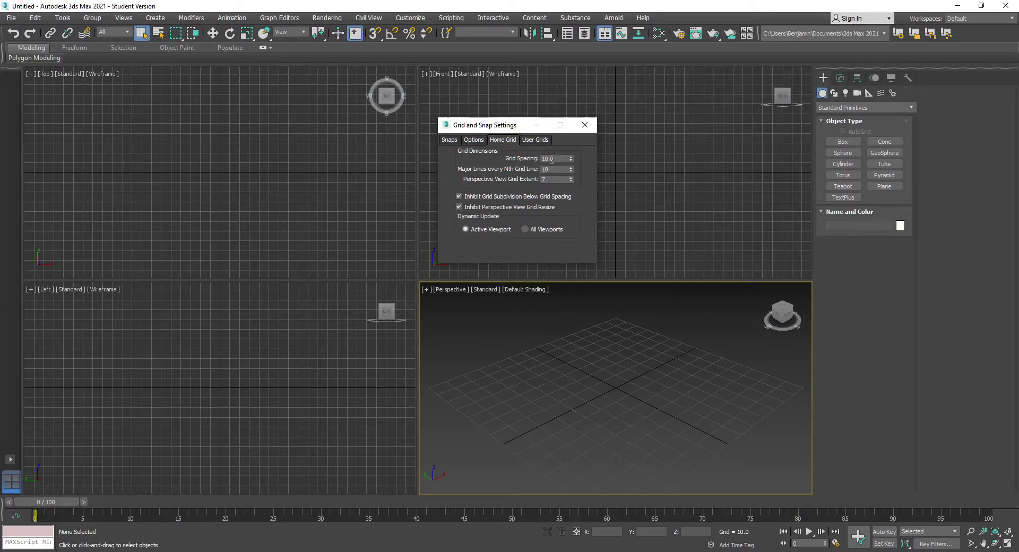
pyautogui.doubleClick(557, 158)
pyautogui.write('1')
pyautogui.press('Return')
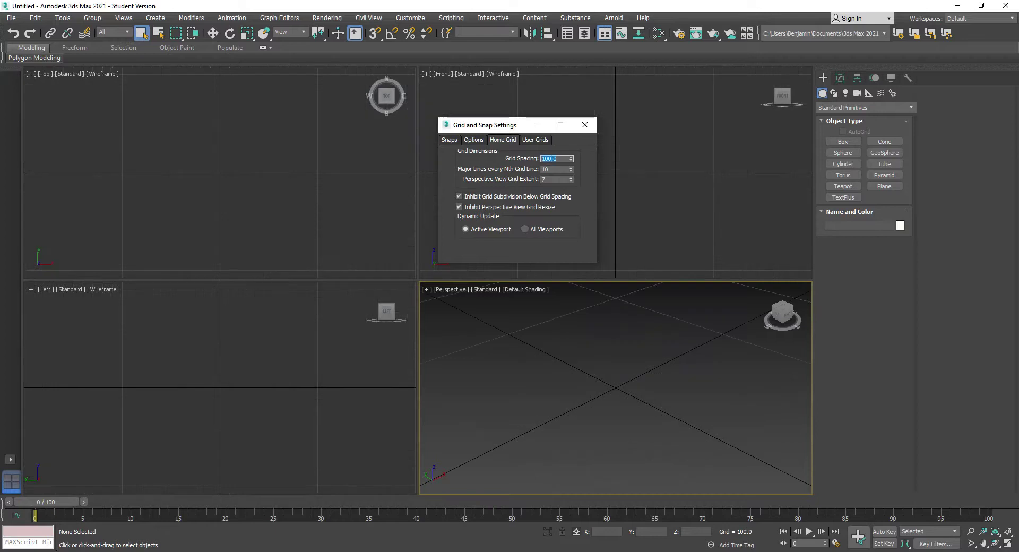
pyautogui.click(585, 125)
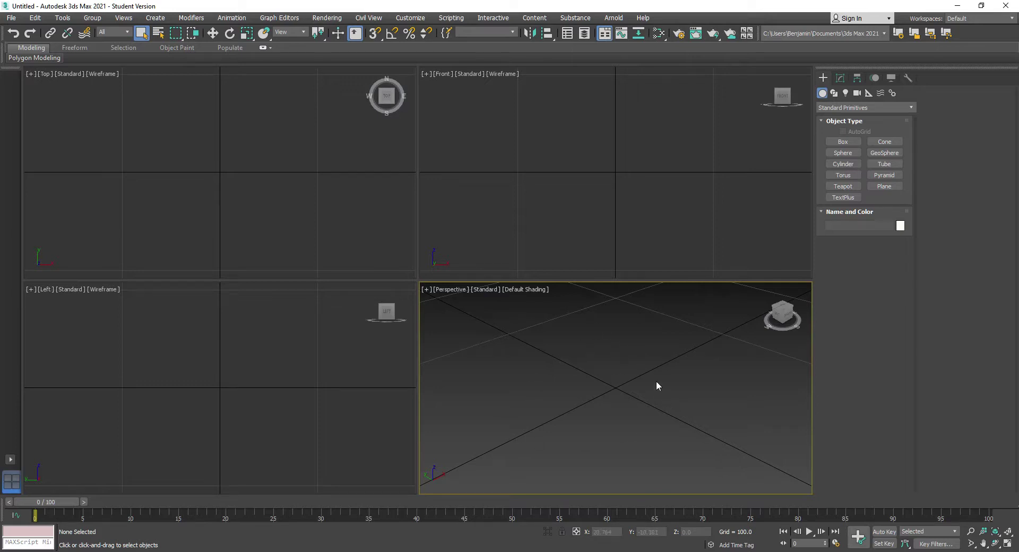
pyautogui.scroll(-2, 629, 389)
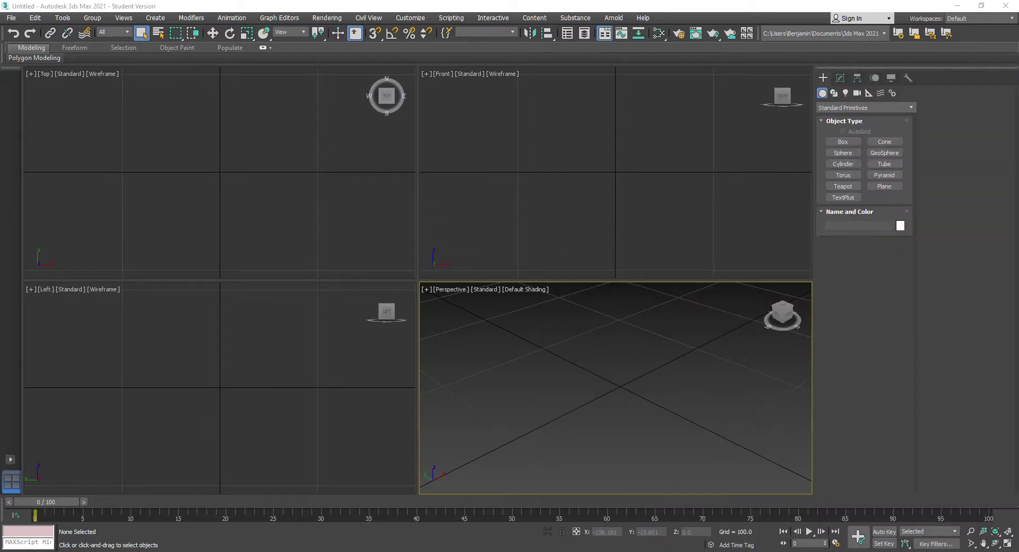
# - Save the empty scene under the file name maxstart in the scenes folder
pyautogui.click(11, 18)
pyautogui.click(11, 19)
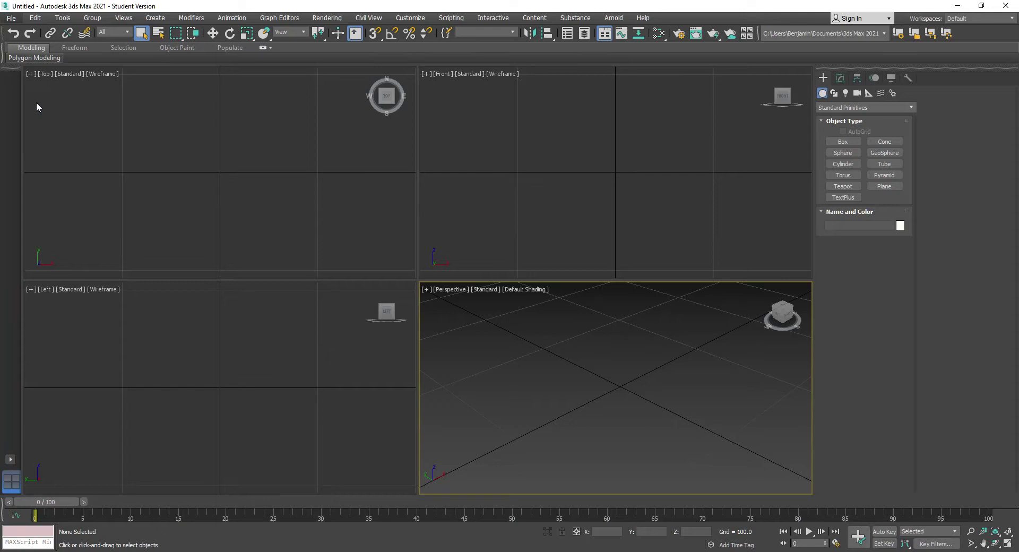
pyautogui.hotkey('ctrl', 's')
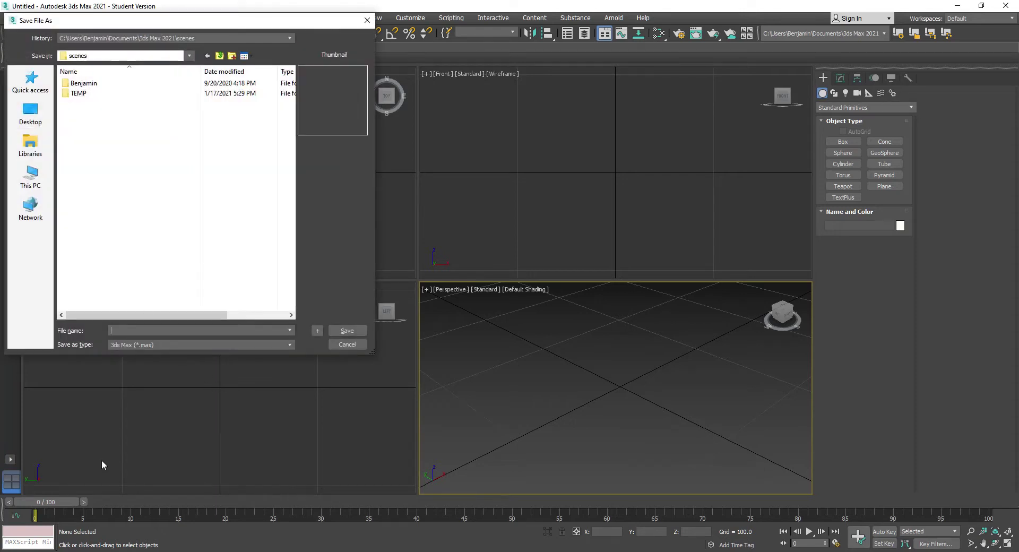
pyautogui.write('maxstart')
pyautogui.click(339, 330)
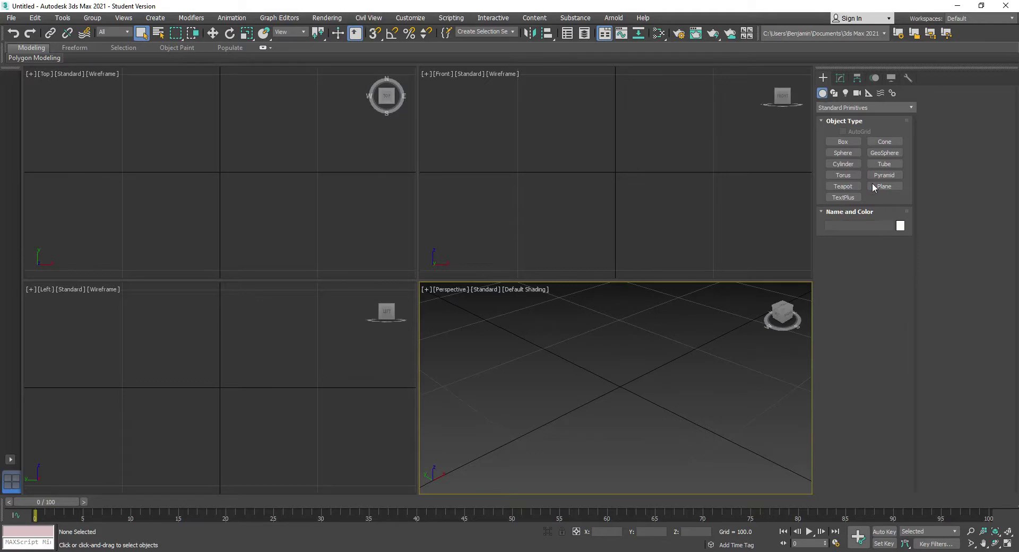
# - Create Box001 via Keyboard Entry with length, width and height of 100 each
pyautogui.click(843, 141)
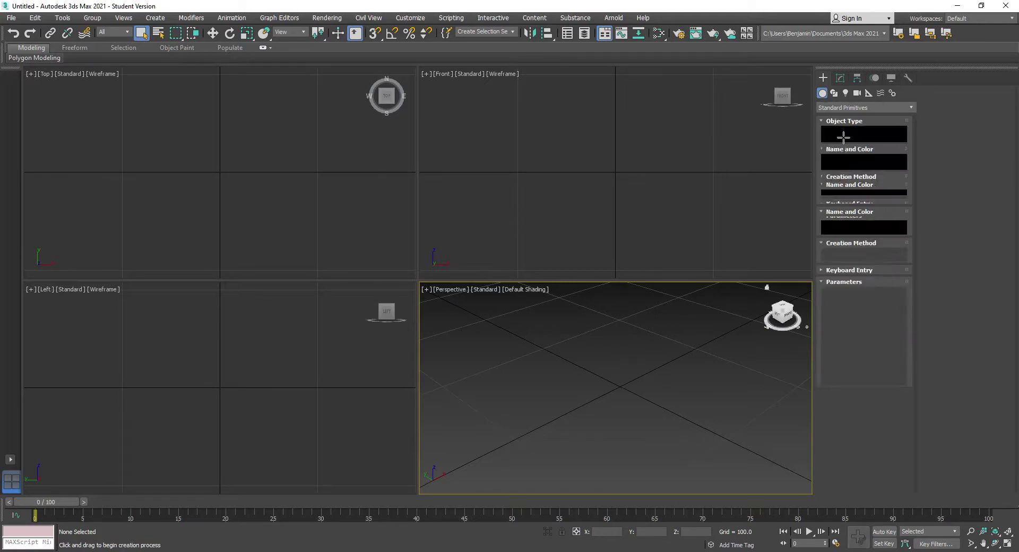
pyautogui.click(848, 271)
pyautogui.click(873, 286)
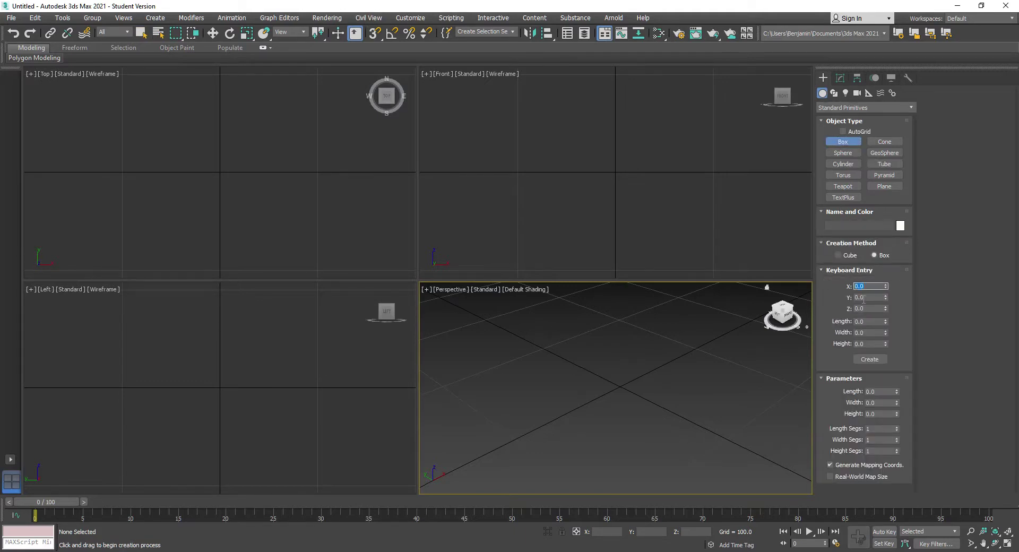
pyautogui.press('Tab')
pyautogui.press('Tab')
pyautogui.press('Tab')
pyautogui.write('100')
pyautogui.press('Tab')
pyautogui.write('100')
pyautogui.press('Tab')
pyautogui.write('100')
pyautogui.press('Tab')
pyautogui.press('Tab')
pyautogui.click(869, 359)
pyautogui.rightClick(685, 387)
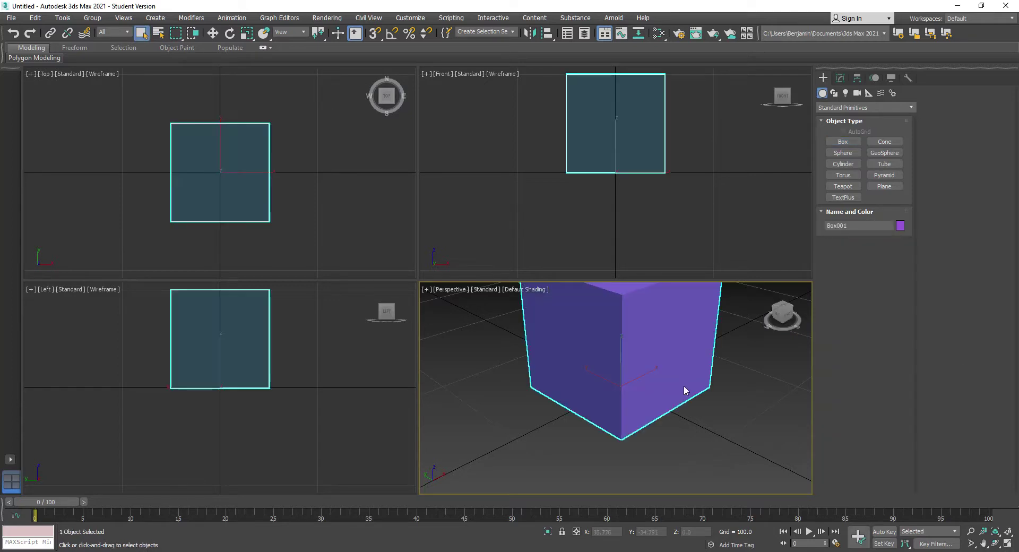
pyautogui.moveTo(582, 119); pyautogui.dragTo(554, 154, button='middle')
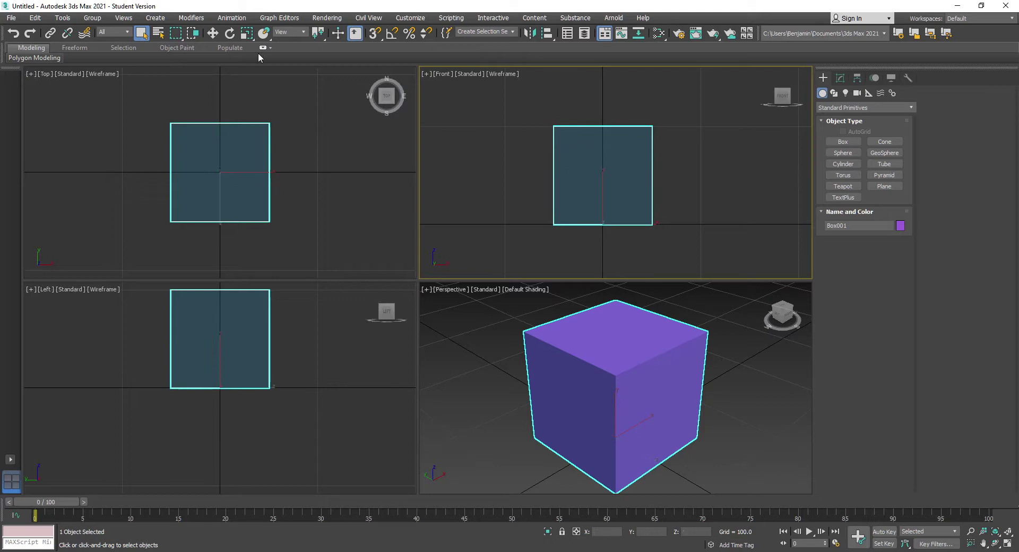
# - Confirm Render Setup still uses Scanline Renderer, then deselect the box
pyautogui.click(326, 18)
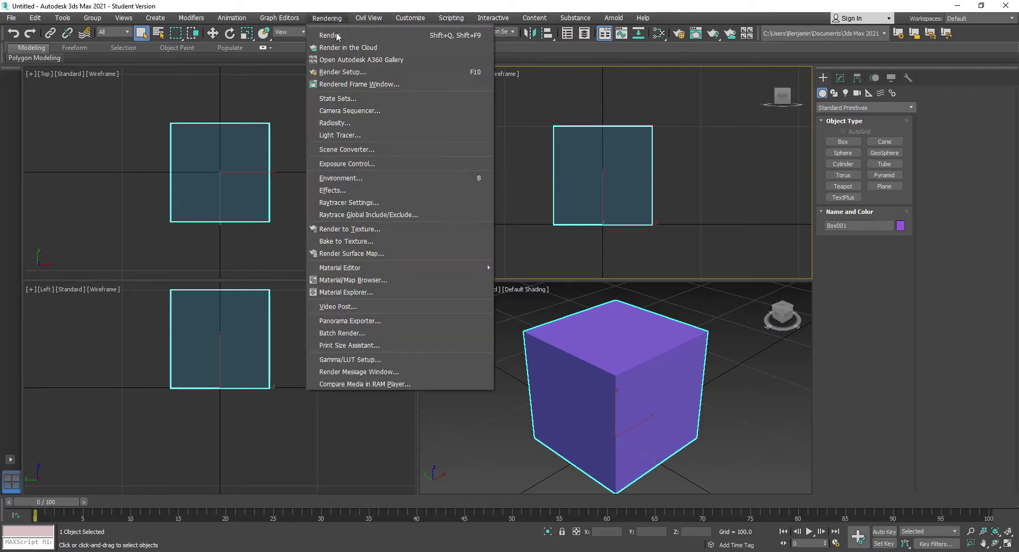
pyautogui.click(340, 75)
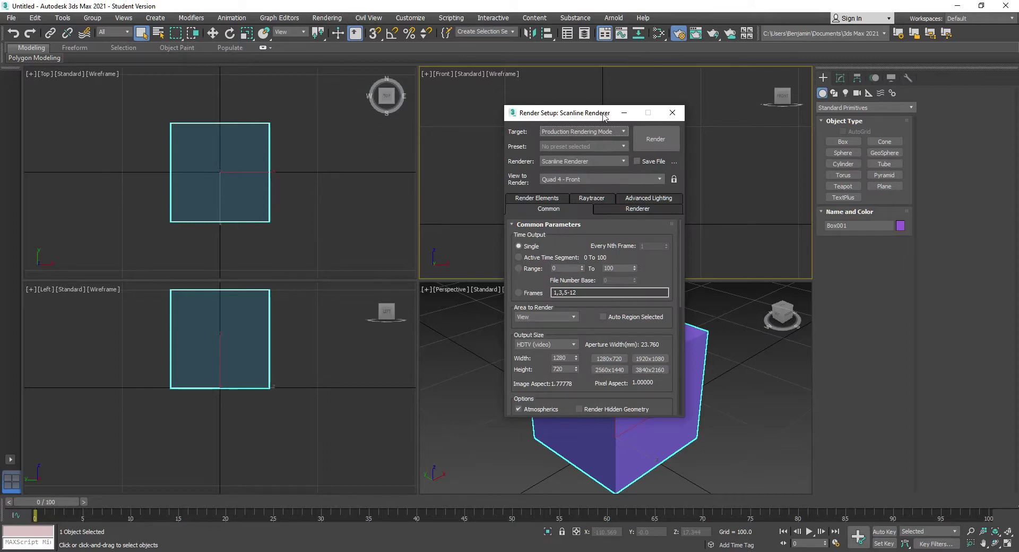
pyautogui.click(672, 112)
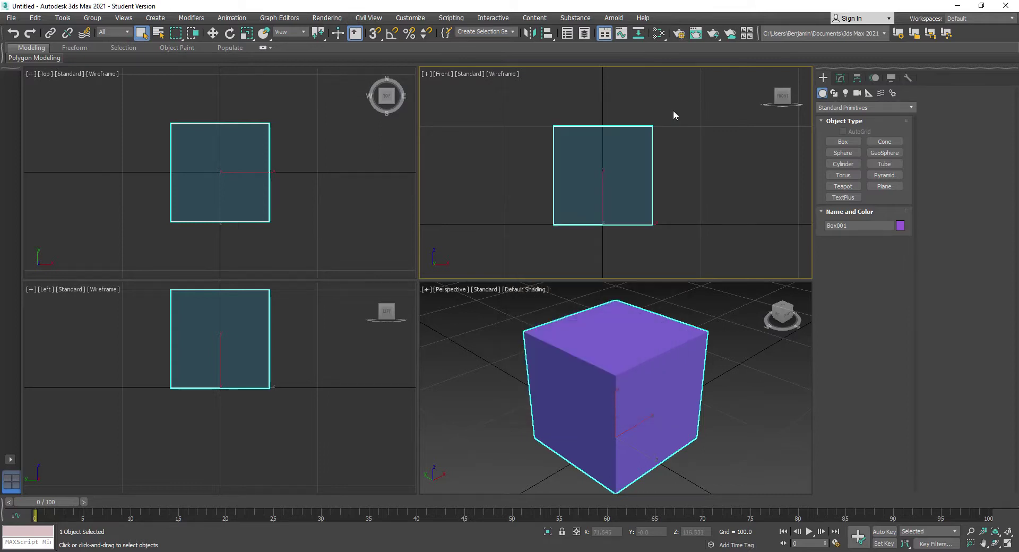
pyautogui.click(704, 187)
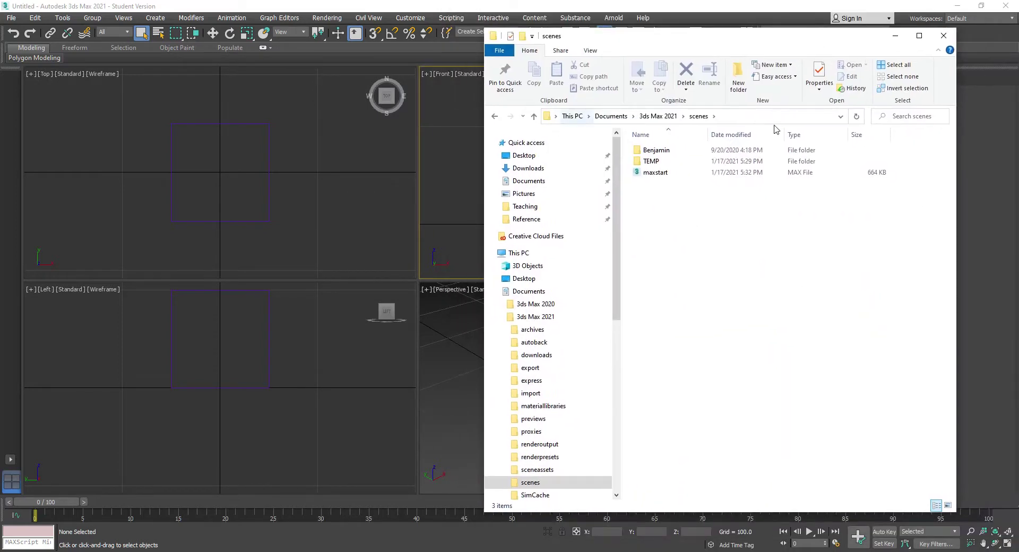
# - Check the scenes folder path and the maxstart file, then close File Explorer
pyautogui.click(770, 117)
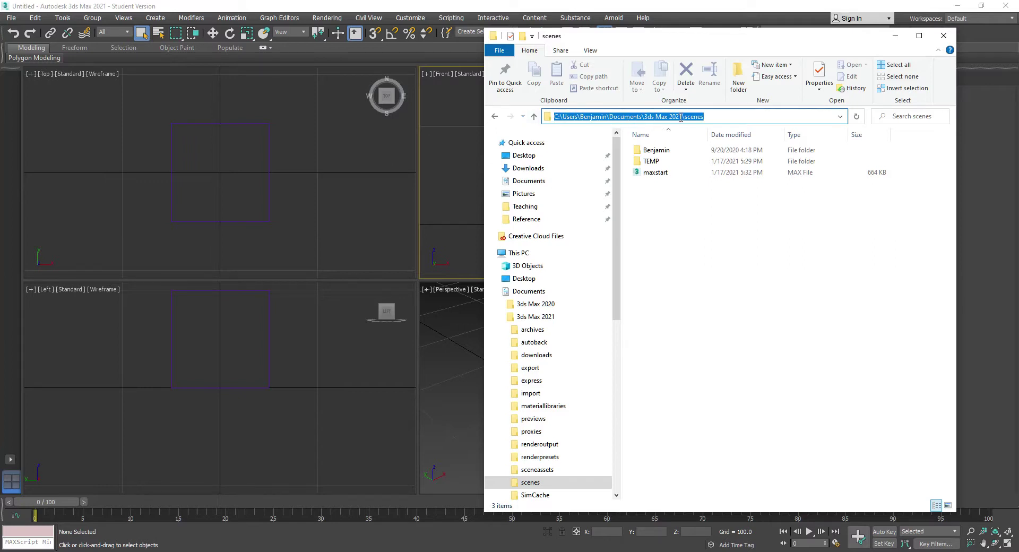
pyautogui.click(656, 173)
pyautogui.click(657, 300)
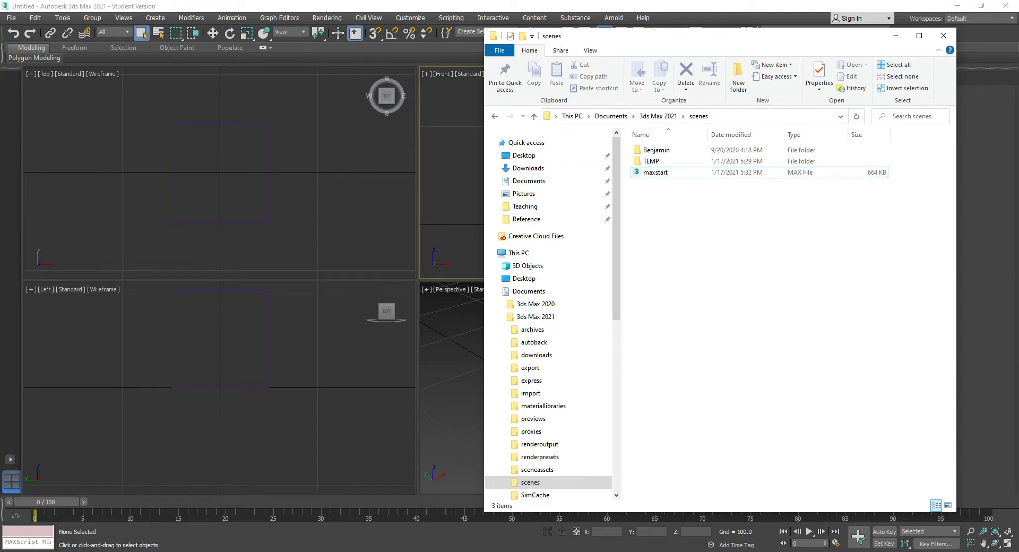
pyautogui.click(583, 5)
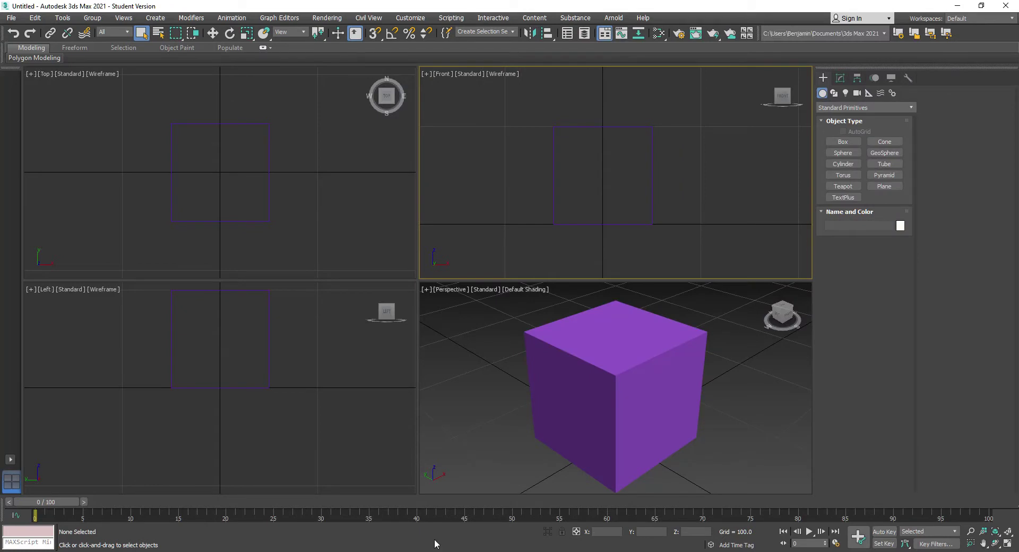